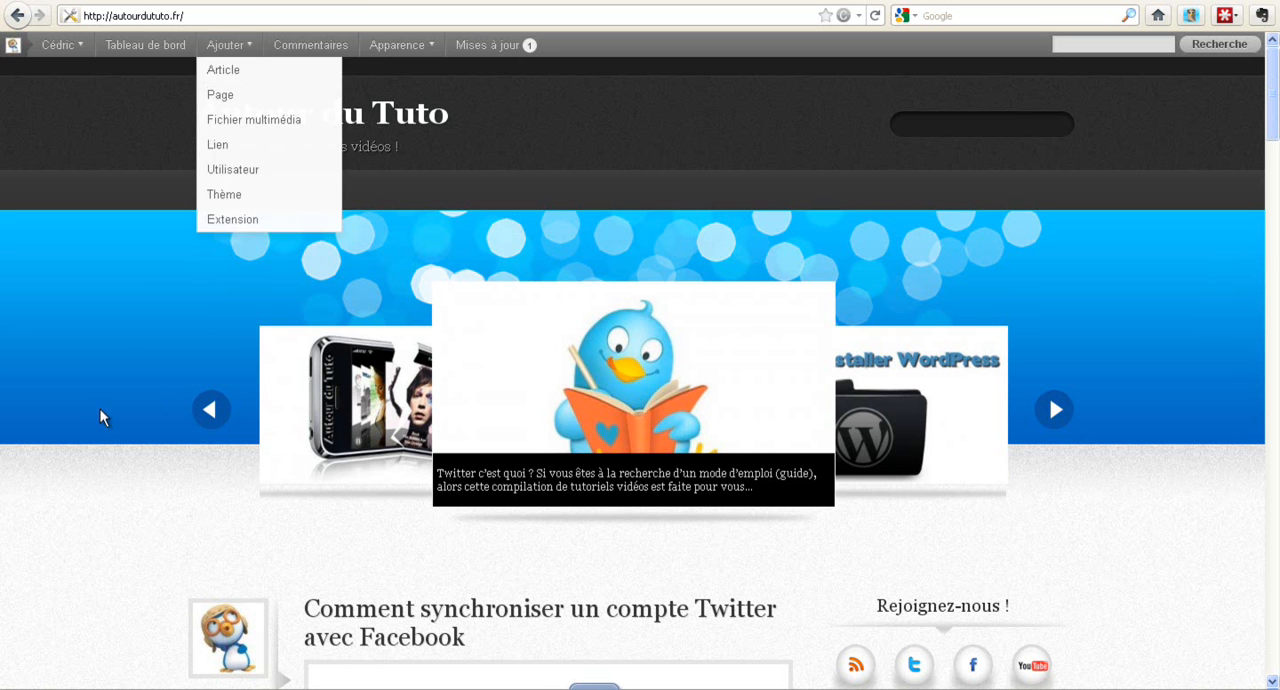
Step: View the existing Google+ badge in the sidebar of the autourdututo.fr blog
scroll(67, 410, "down", 3)
scroll(63, 377, "down", 5)
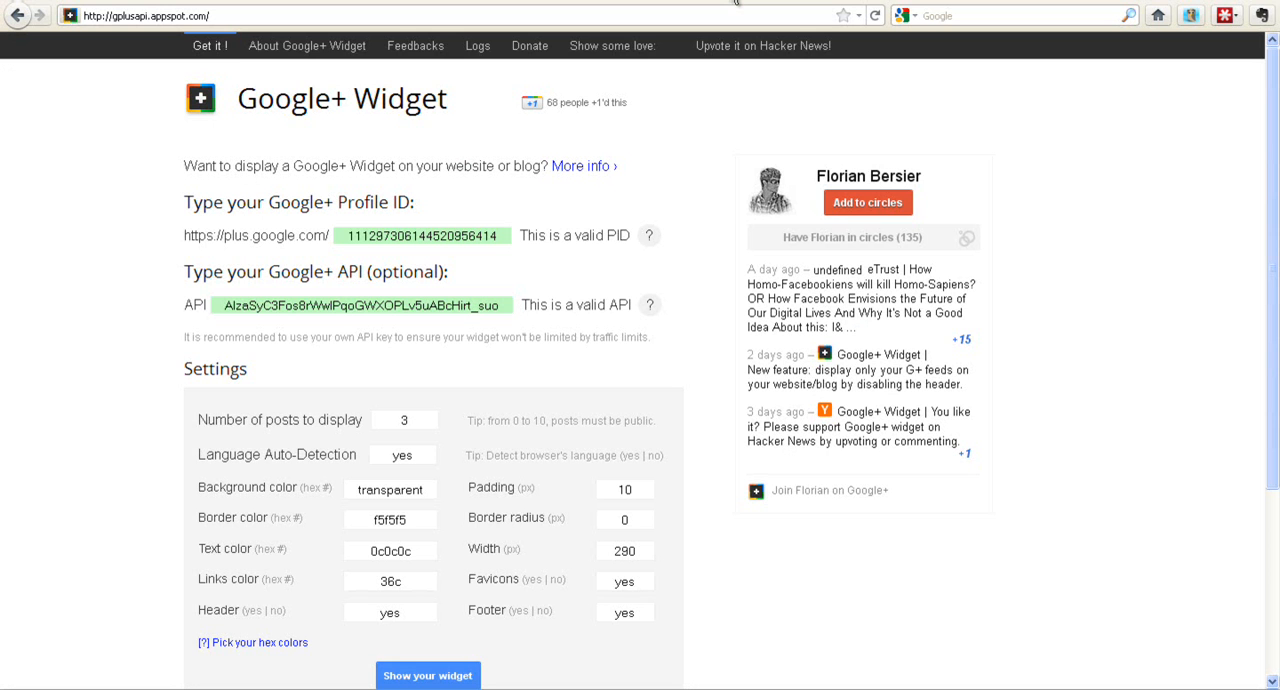
mouse_move(652, 239)
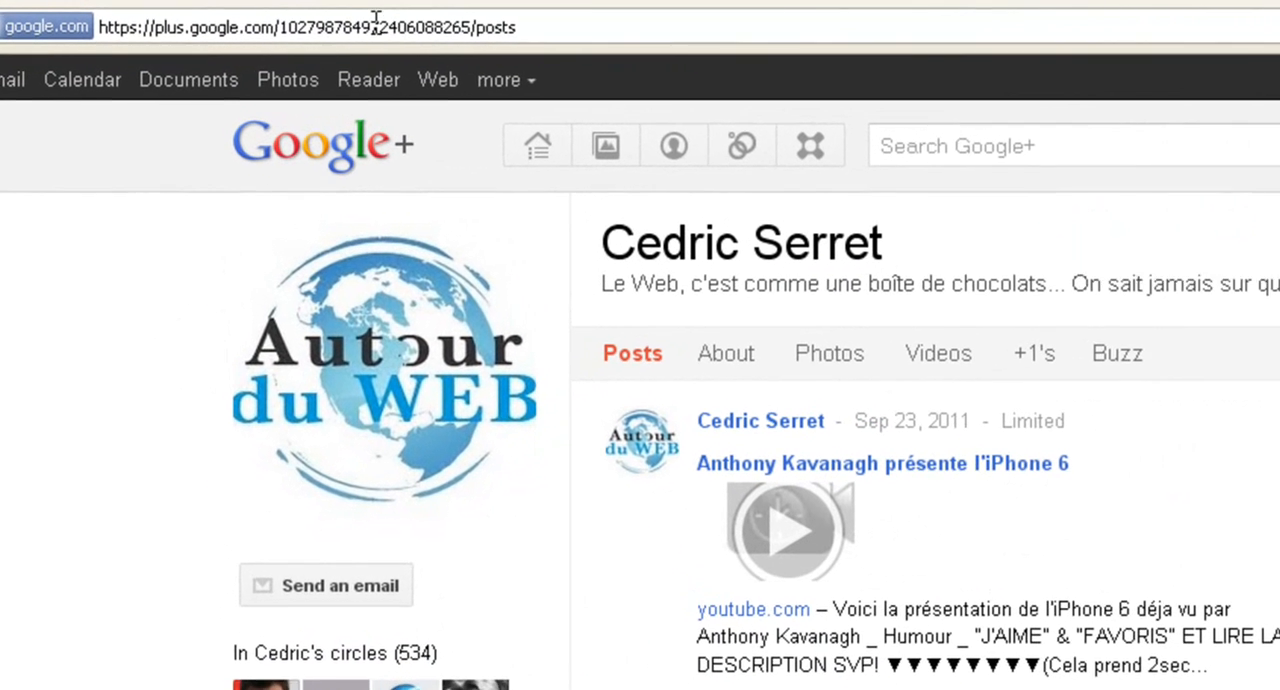
Step: Replace the sample Google+ profile ID in the widget generator with the blog owner's profile ID
double_click(353, 24)
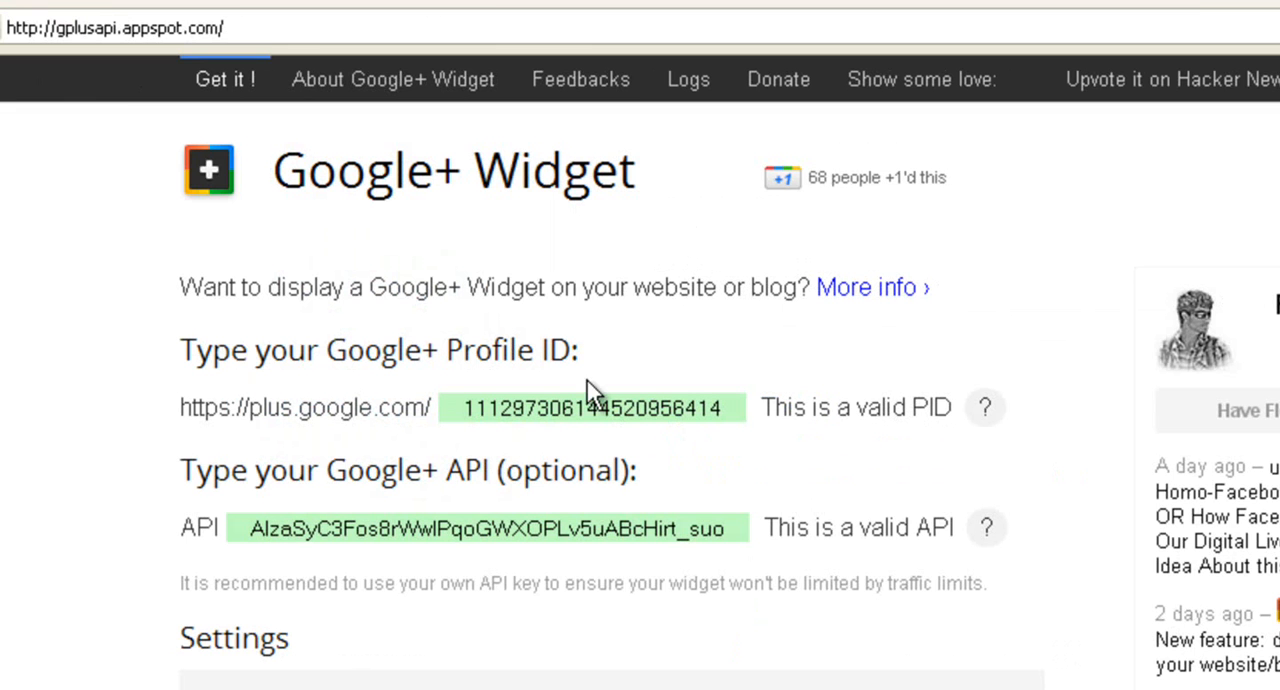
triple_click(543, 405)
key("BackSpace")
key("ctrl+v")
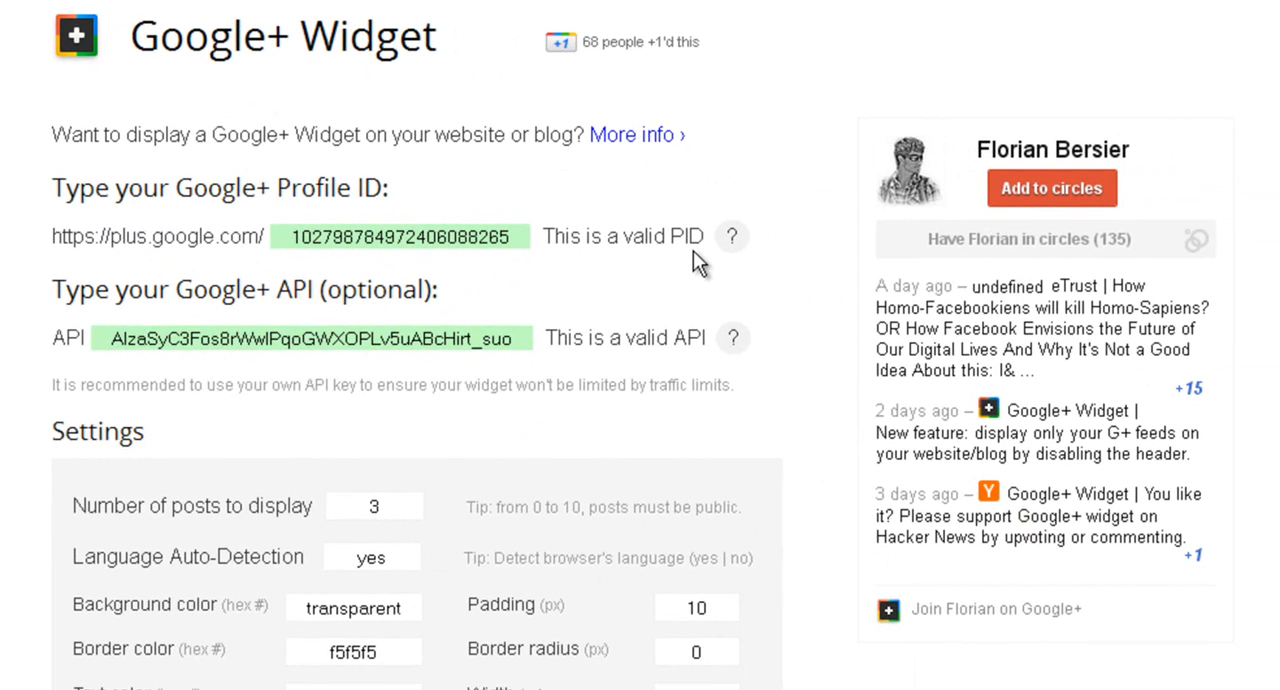
Step: Review the widget settings and generate the widget preview for the entered profile, keeping the default options
scroll(12, 292, "down", 2)
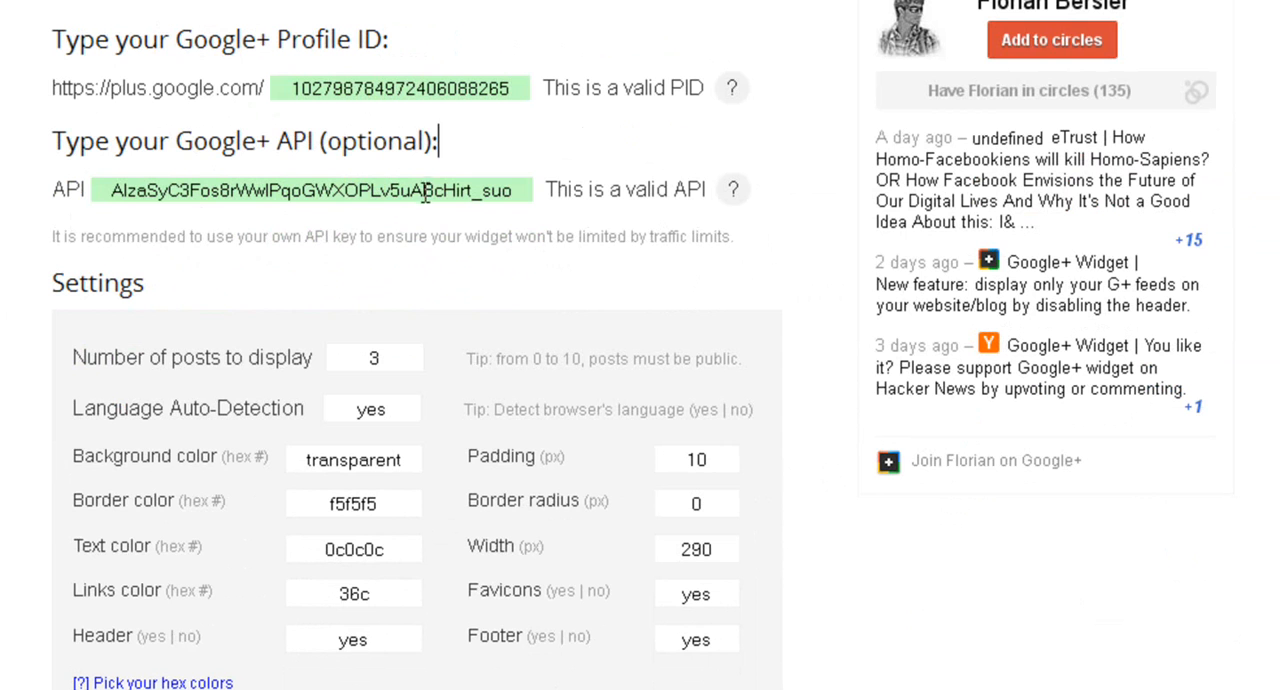
scroll(18, 343, "down", 2)
scroll(5, 355, "up", 2)
scroll(115, 396, "down", 2)
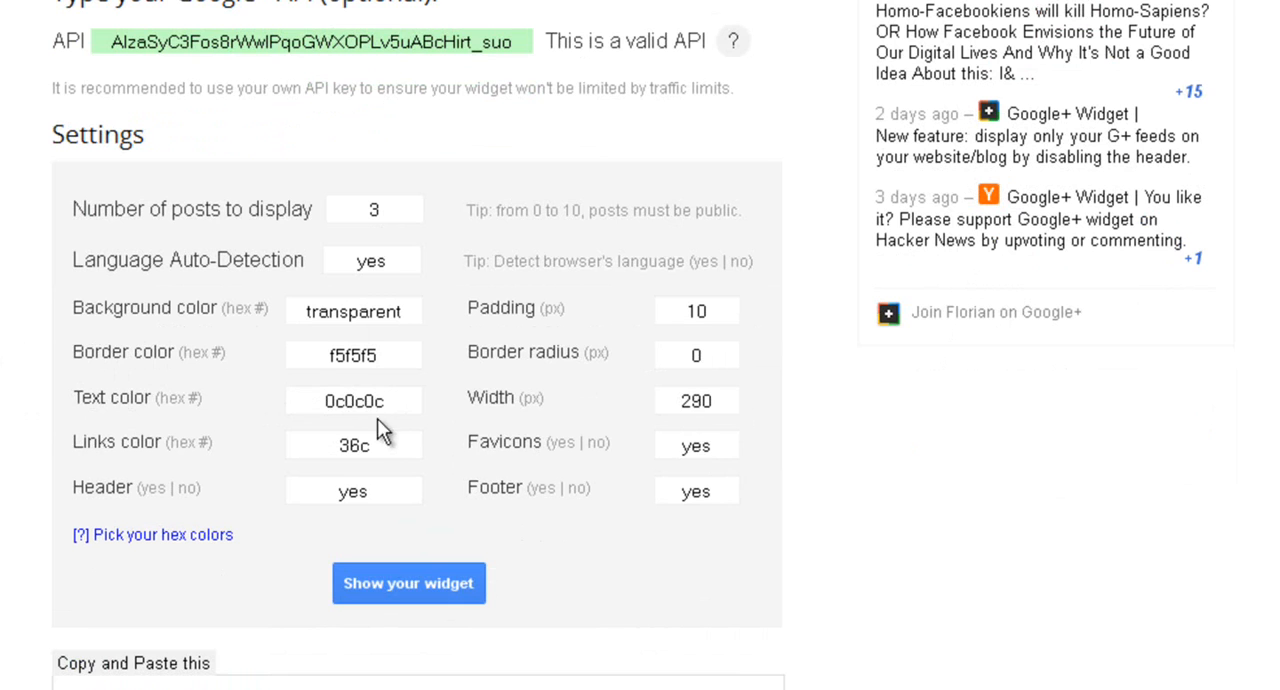
scroll(269, 494, "up", 2)
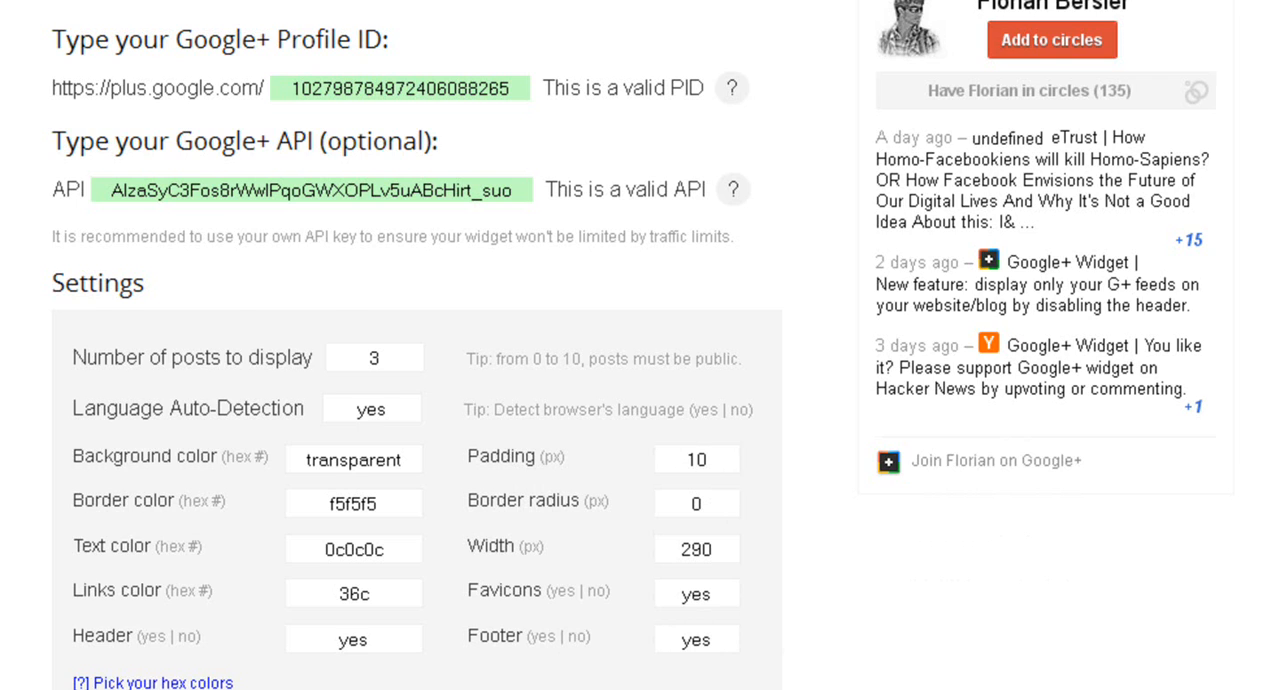
scroll(75, 623, "down", 3)
left_click(393, 600)
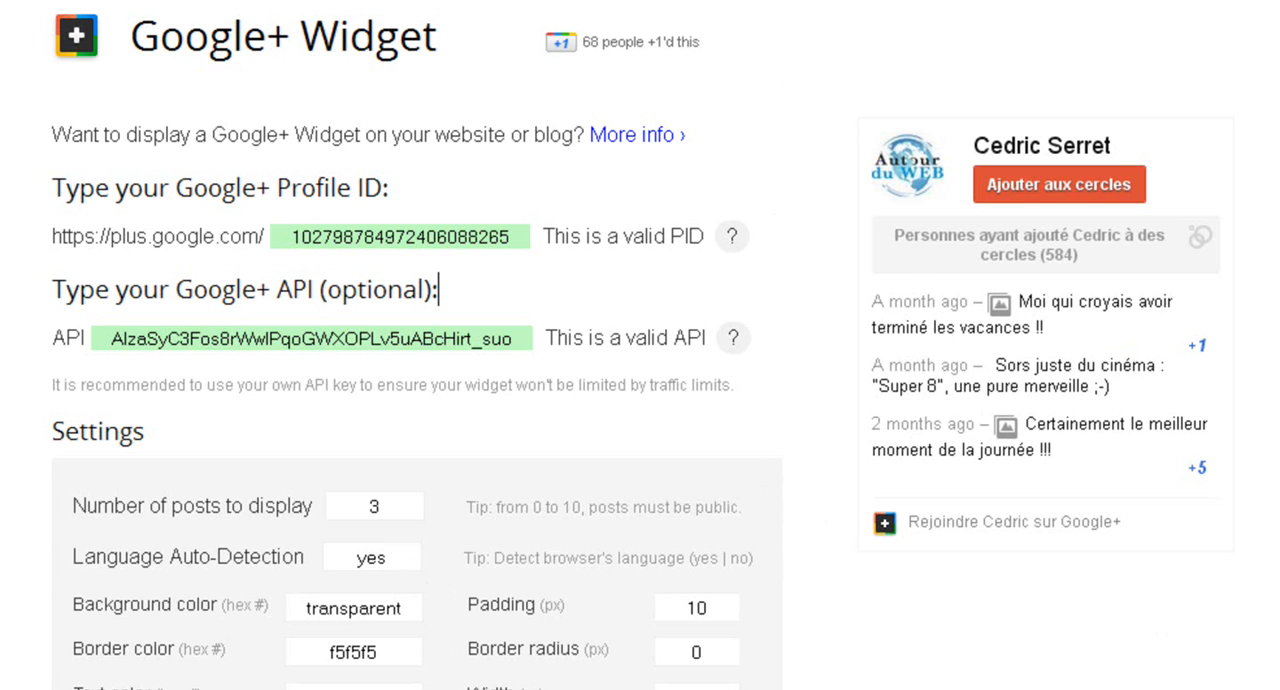
Step: Set the number of posts to display to 5 and refresh the widget preview
left_click(404, 507)
key("BackSpace")
type("5")
key("Return")
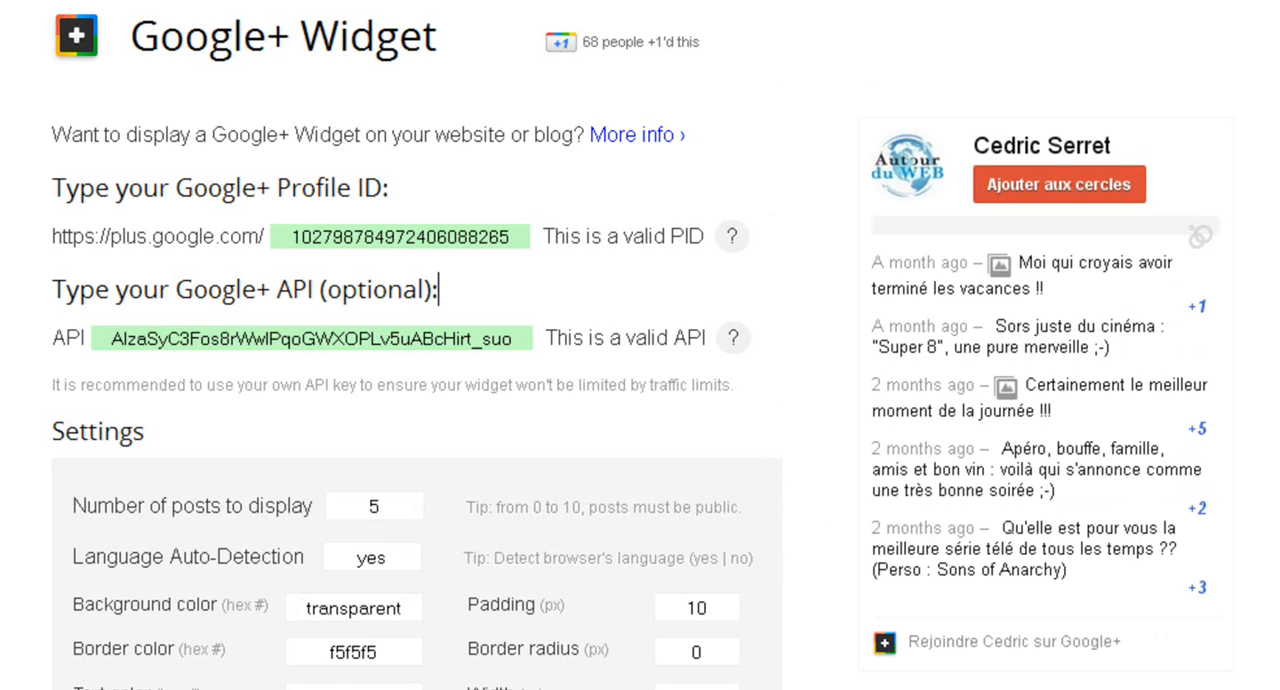
Step: Set the number of posts to display to 4, update the widget, and copy its generated embed code
left_click(335, 505)
key("BackSpace")
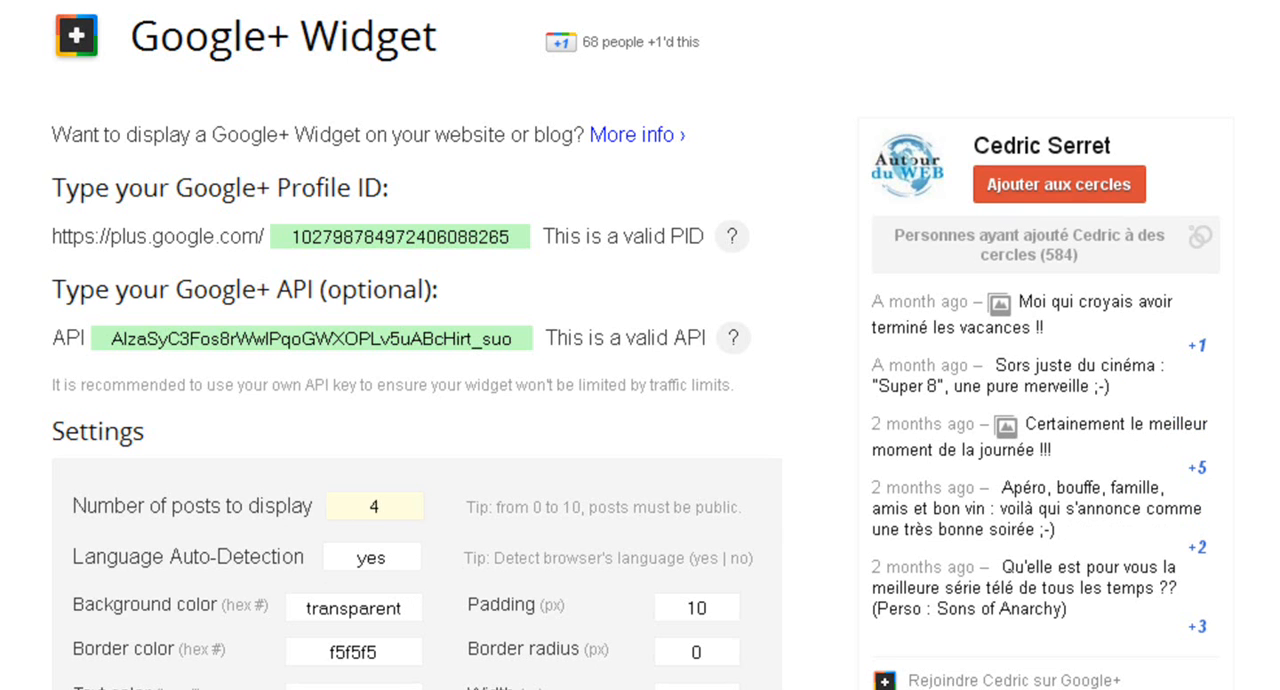
left_click(439, 289)
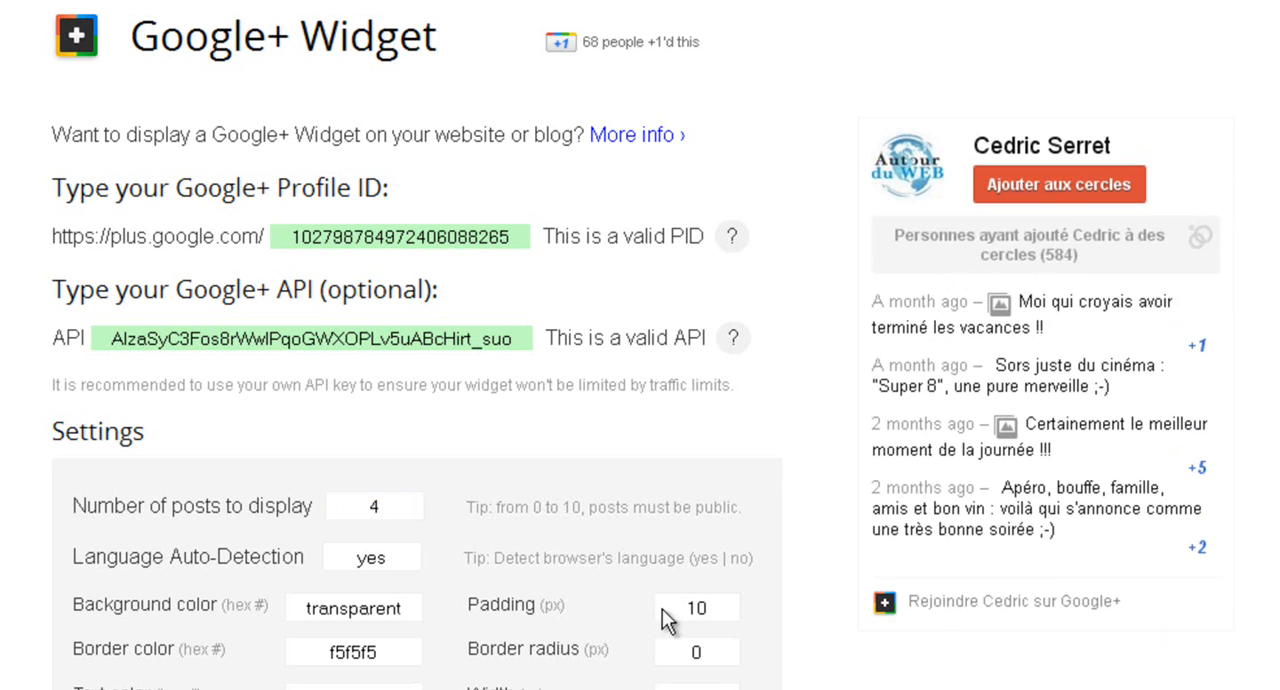
scroll(894, 660, "down", 4)
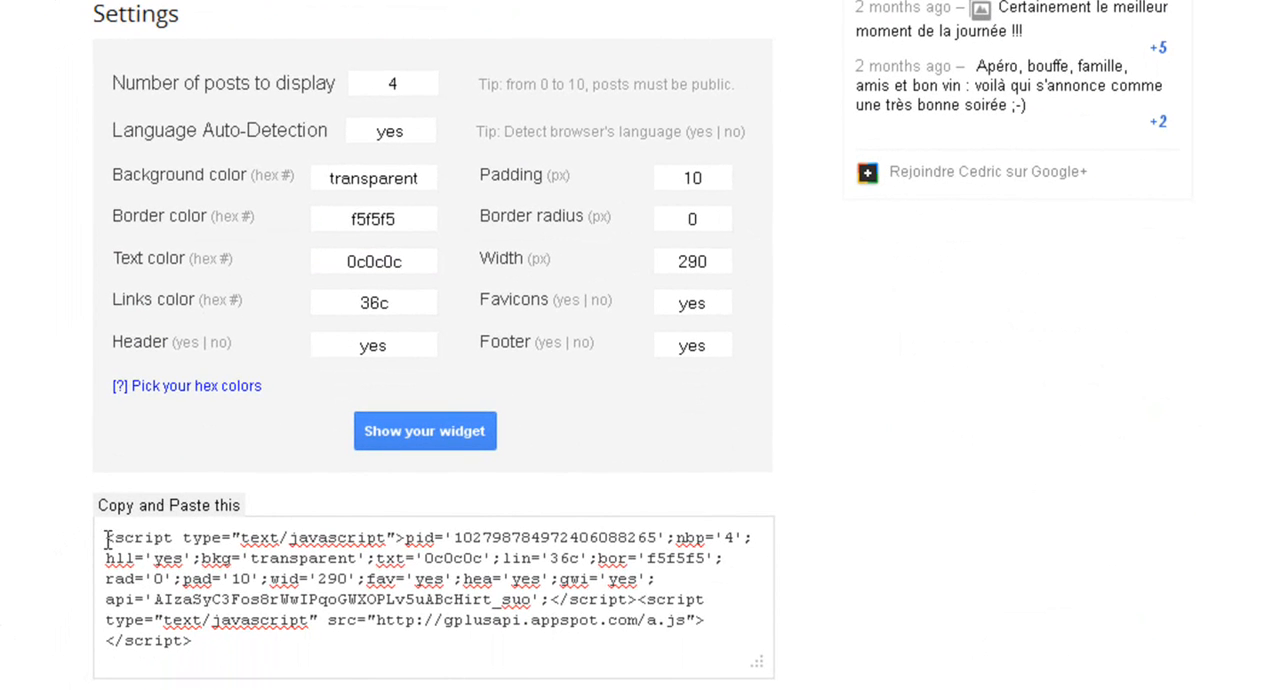
left_click(110, 538)
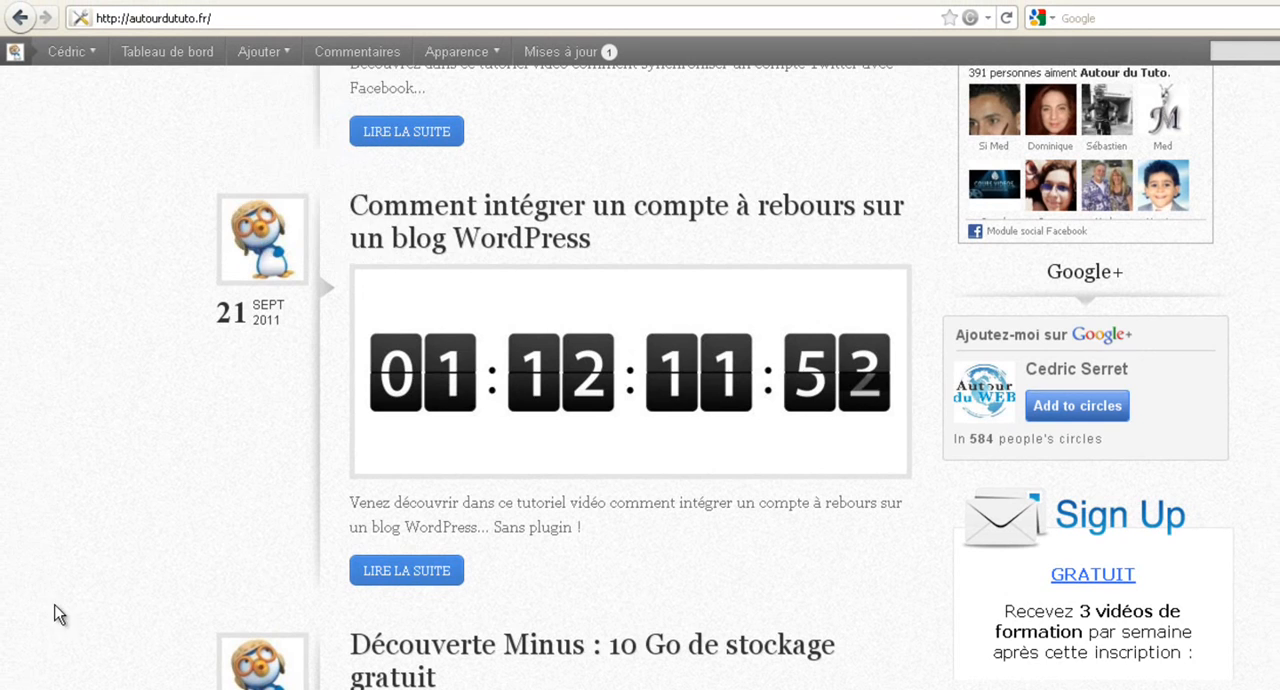
Step: Go to the blog's WordPress dashboard and open the sidebar's Google+ text widget for editing
scroll(77, 570, "up", 10)
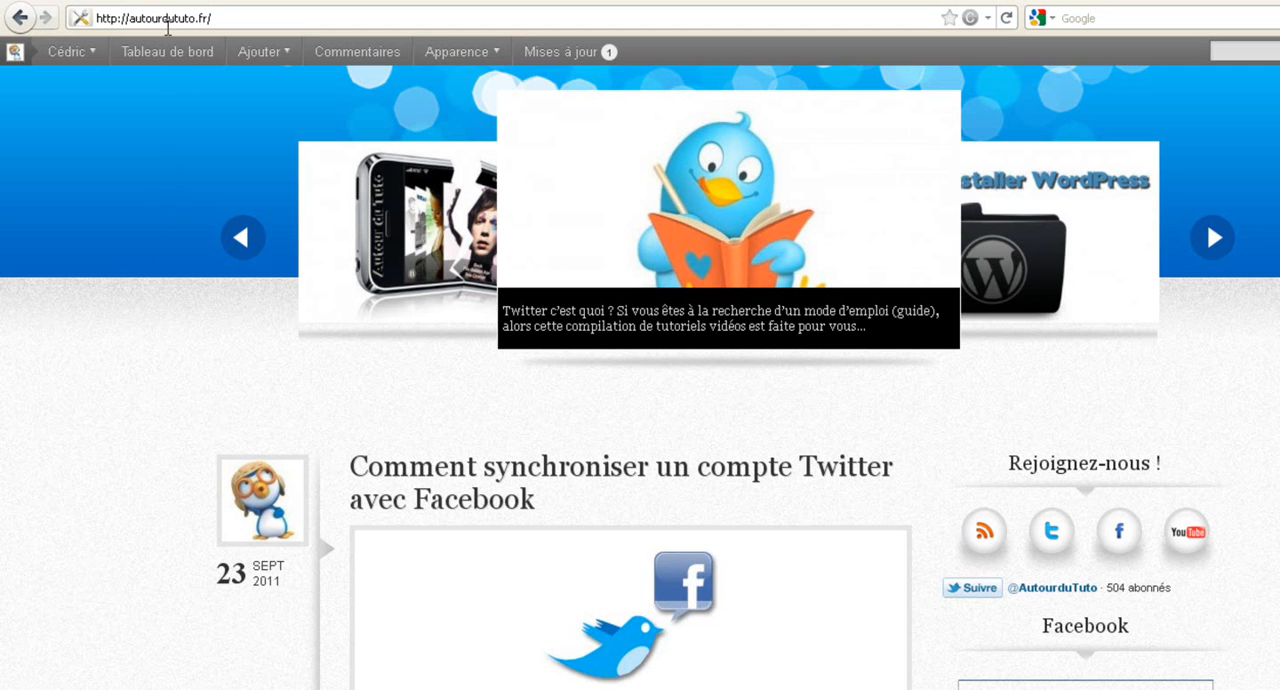
left_click(166, 51)
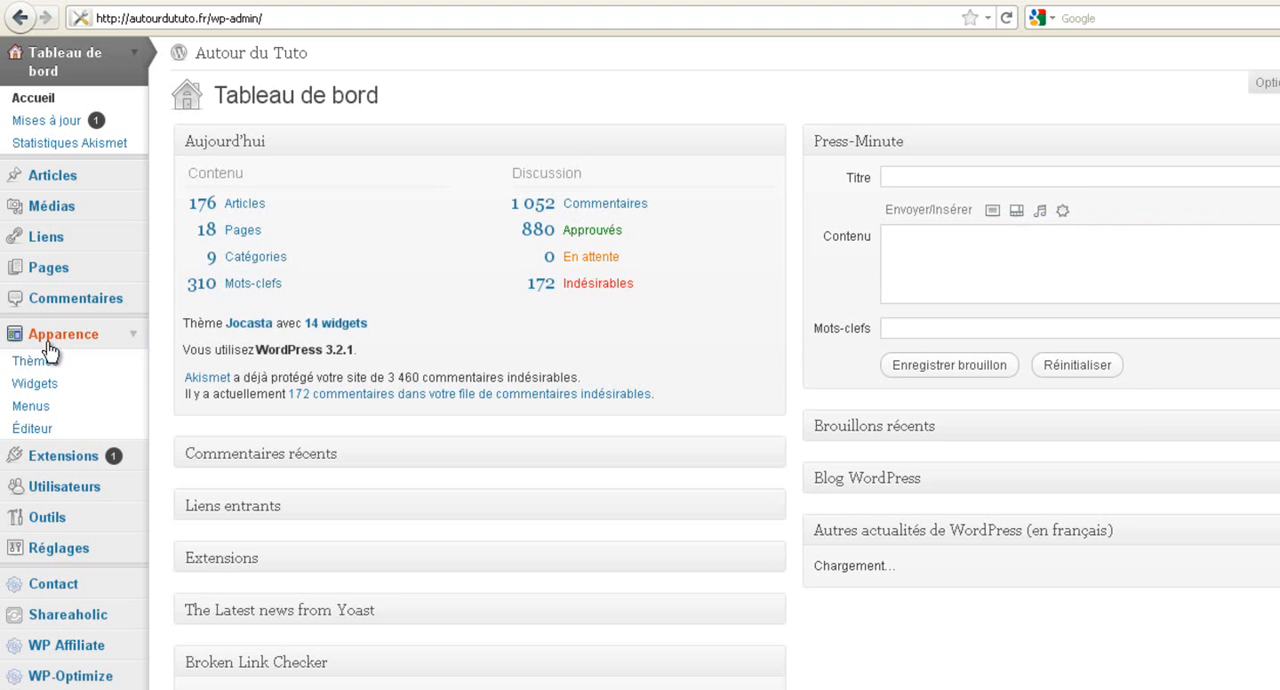
left_click(48, 400)
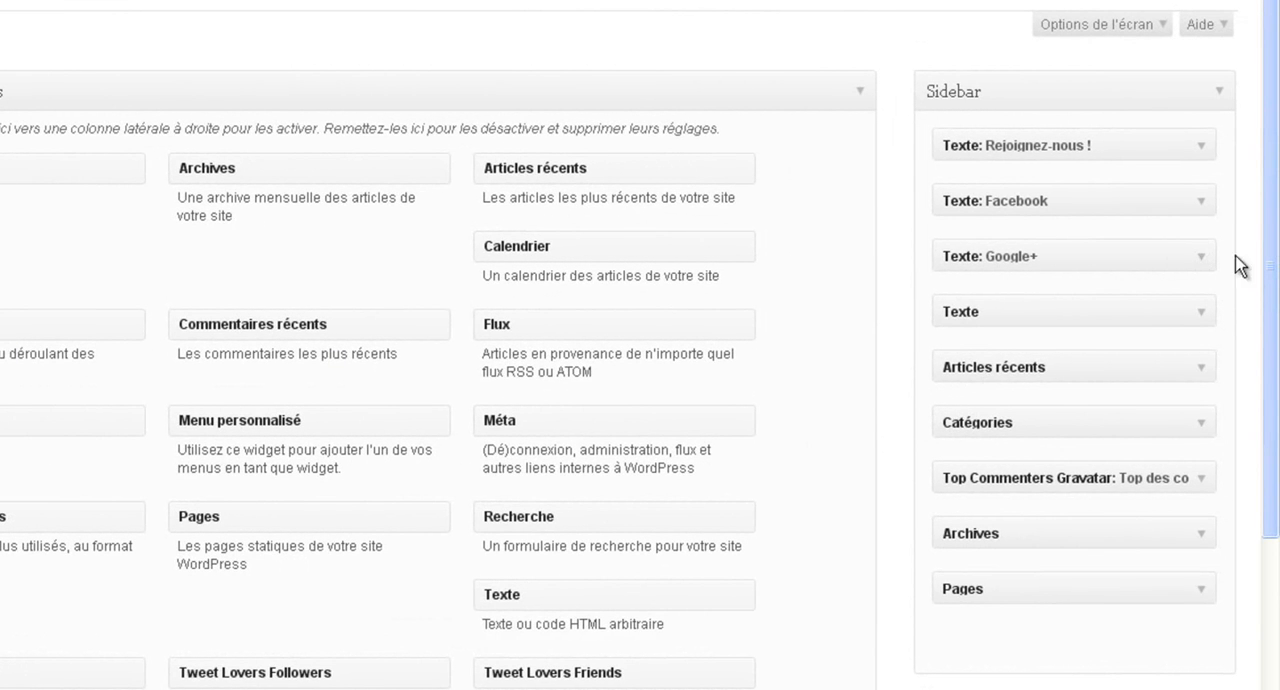
left_click(1205, 258)
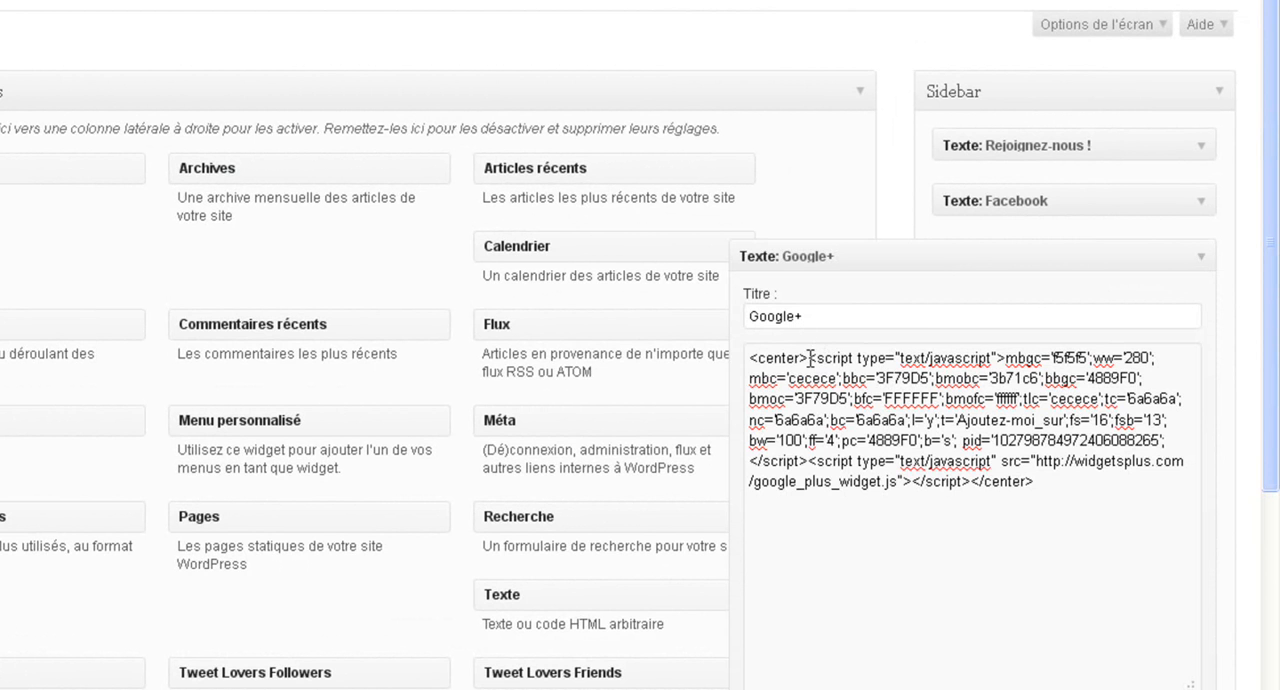
Step: Paste the copied widget script with its API key after the opening <center> tag, above the existing script in the Google+ text widget
left_click(809, 357)
key("Return")
key("Return")
key("Return")
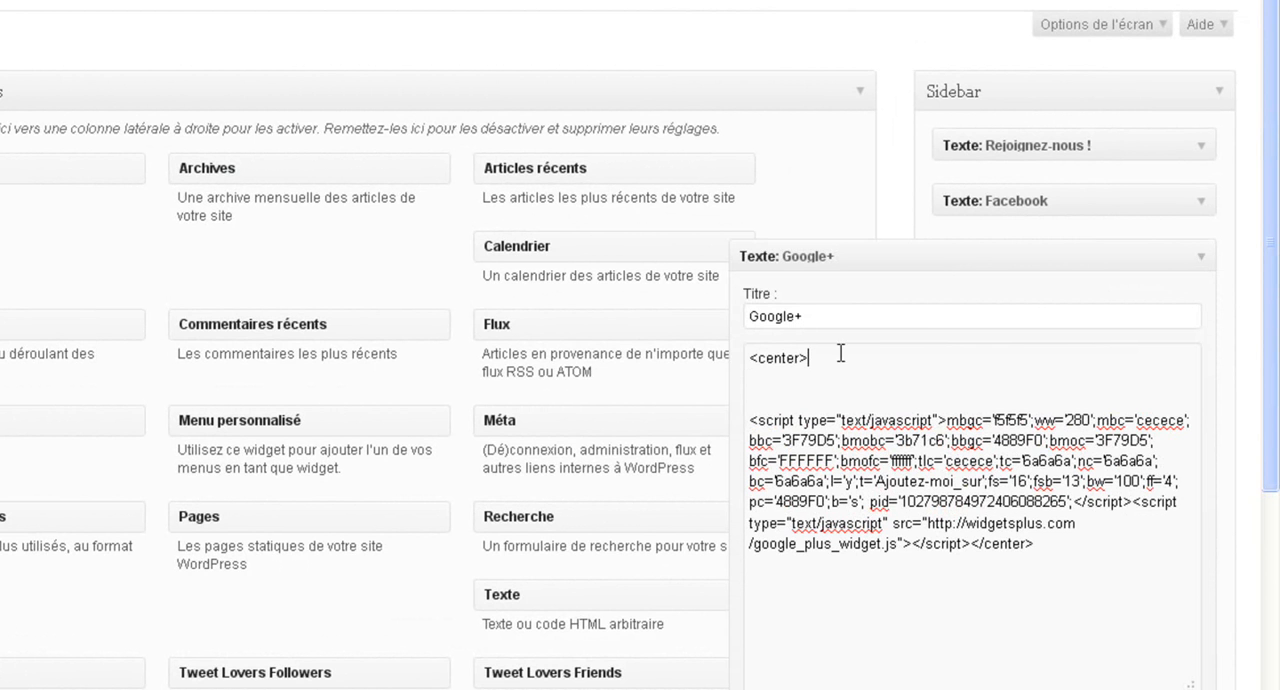
key("ctrl+v")
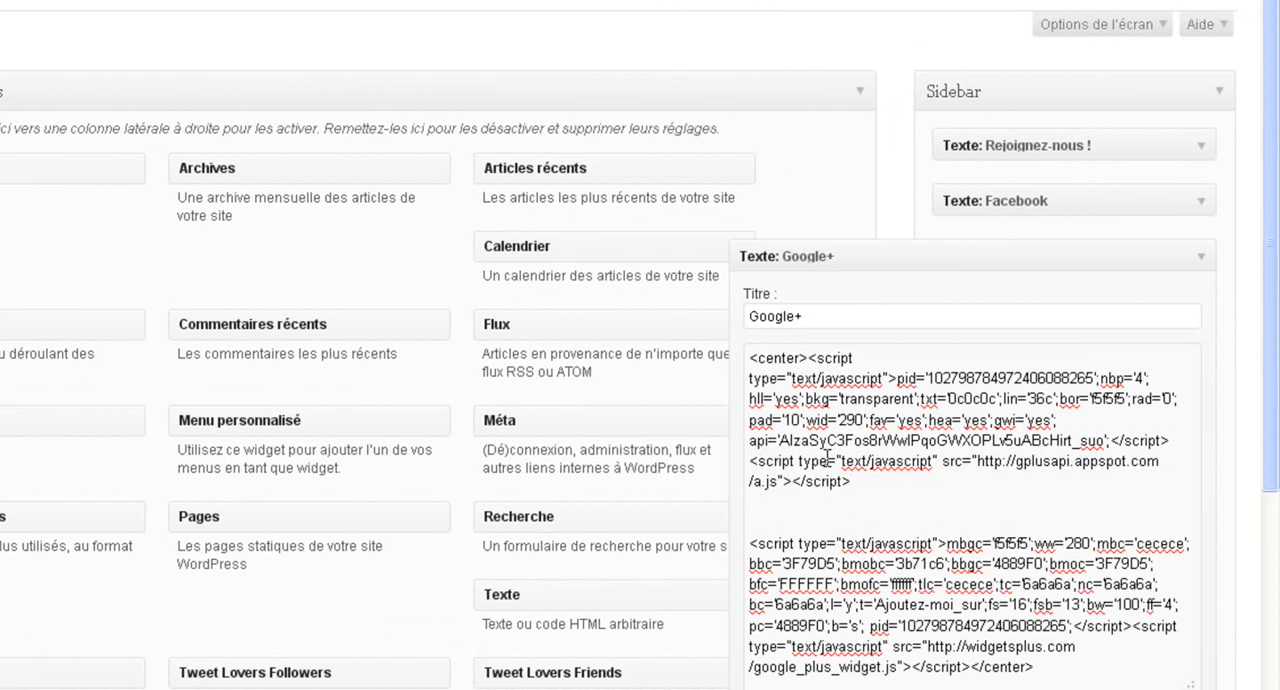
key("Delete")
key("Delete")
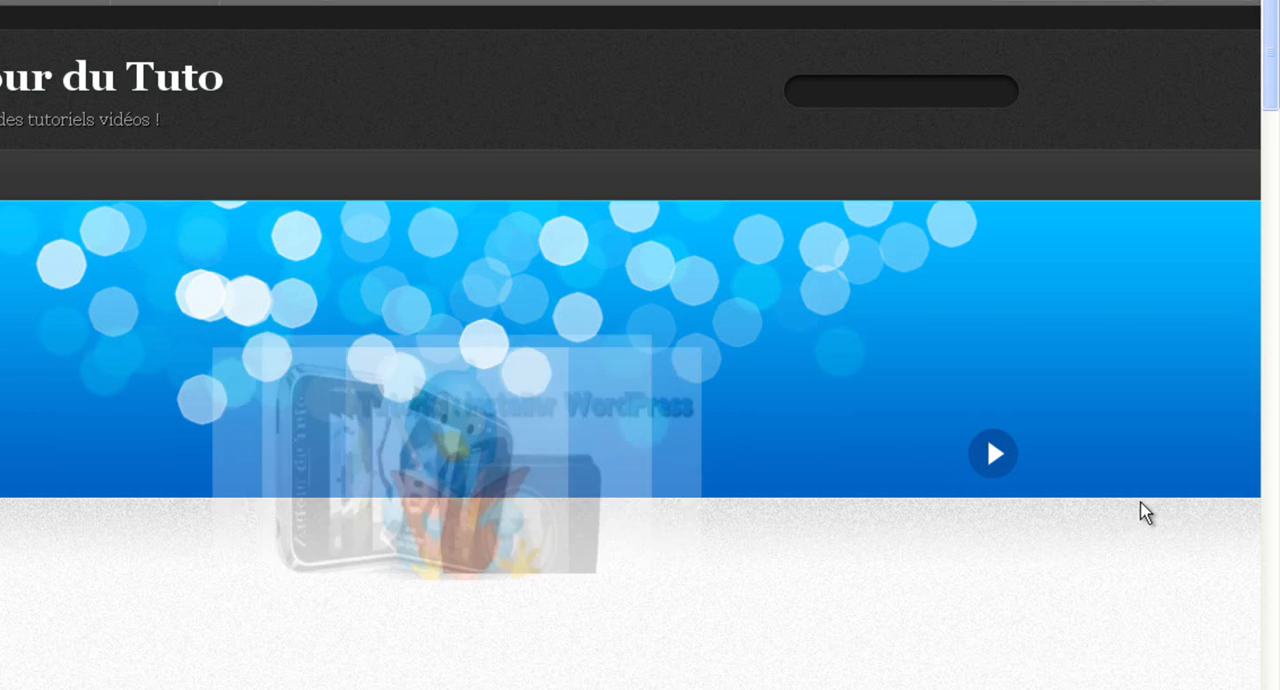
Step: Examine the Google+ section of the blog's sidebar to check how the added widget displays above the existing badge
scroll(1129, 509, "down", 6)
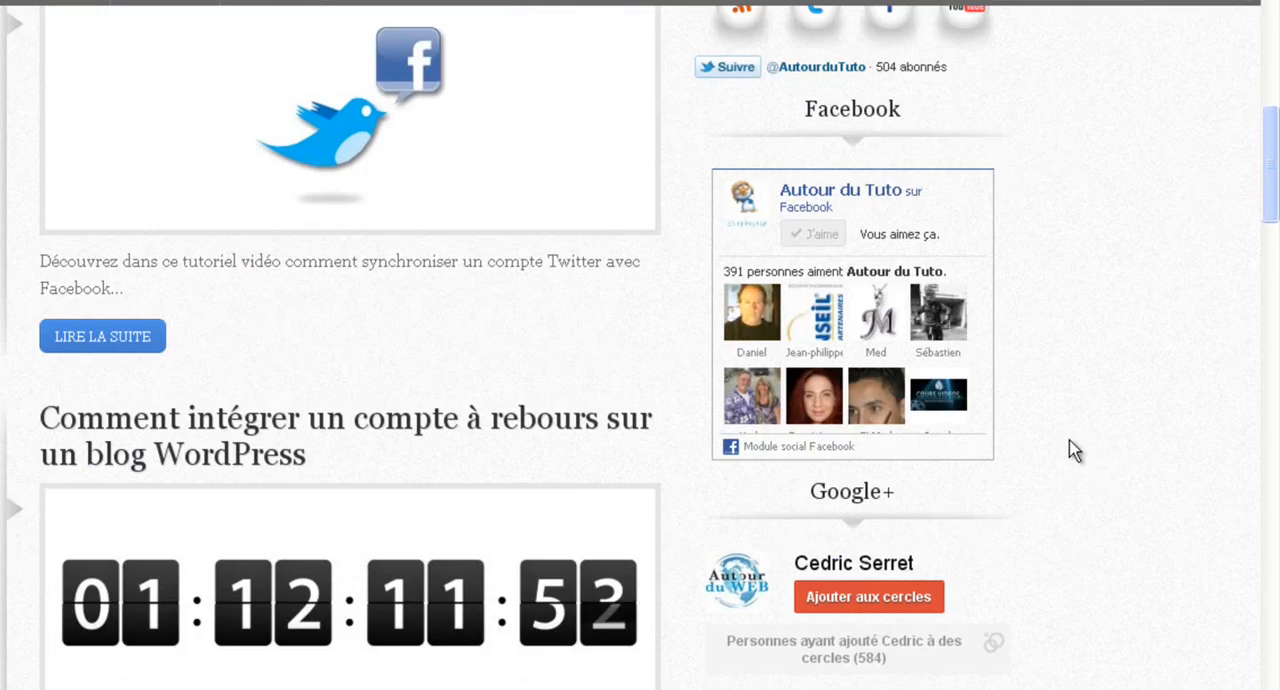
scroll(1085, 465, "down", 4)
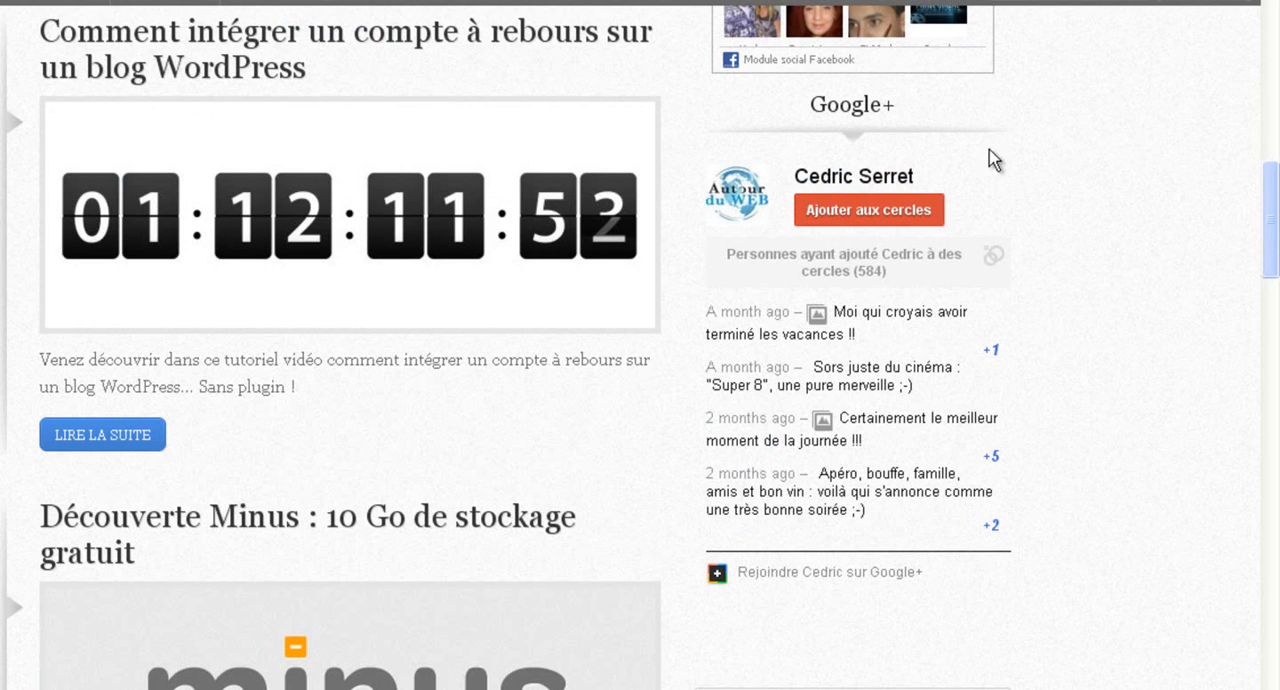
scroll(1146, 605, "down", 1)
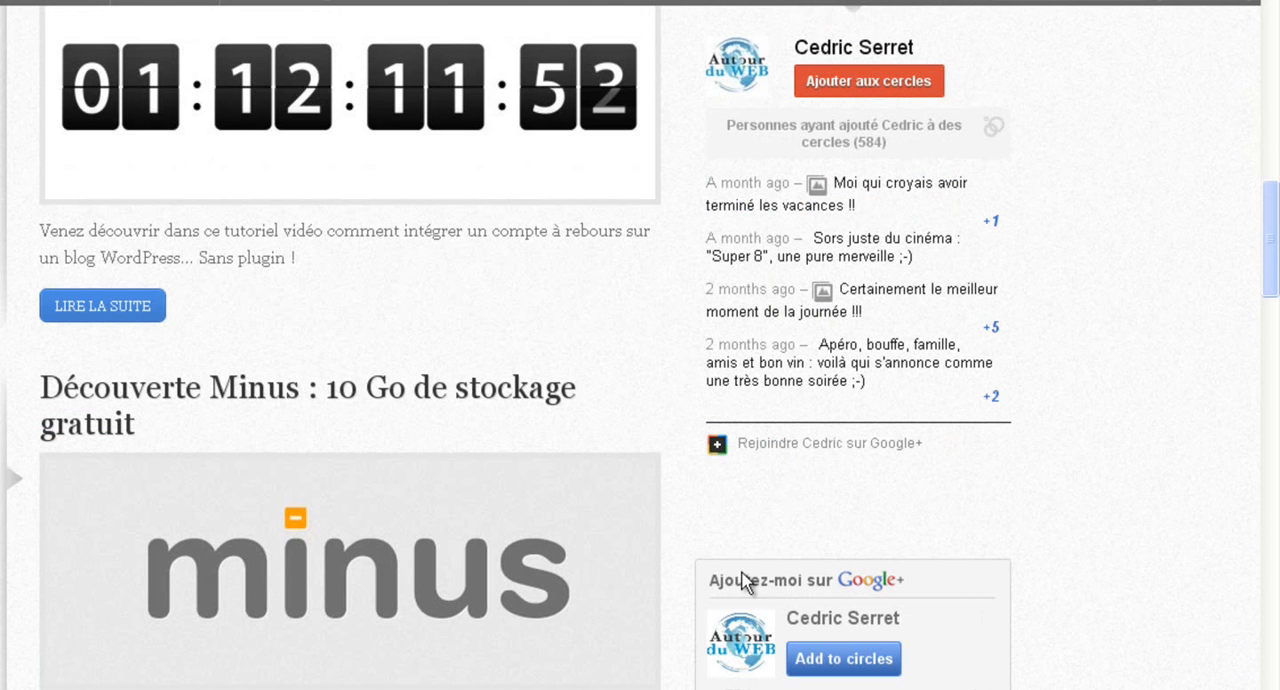
scroll(1106, 621, "up", 2)
scroll(1111, 613, "down", 2)
scroll(1127, 557, "up", 2)
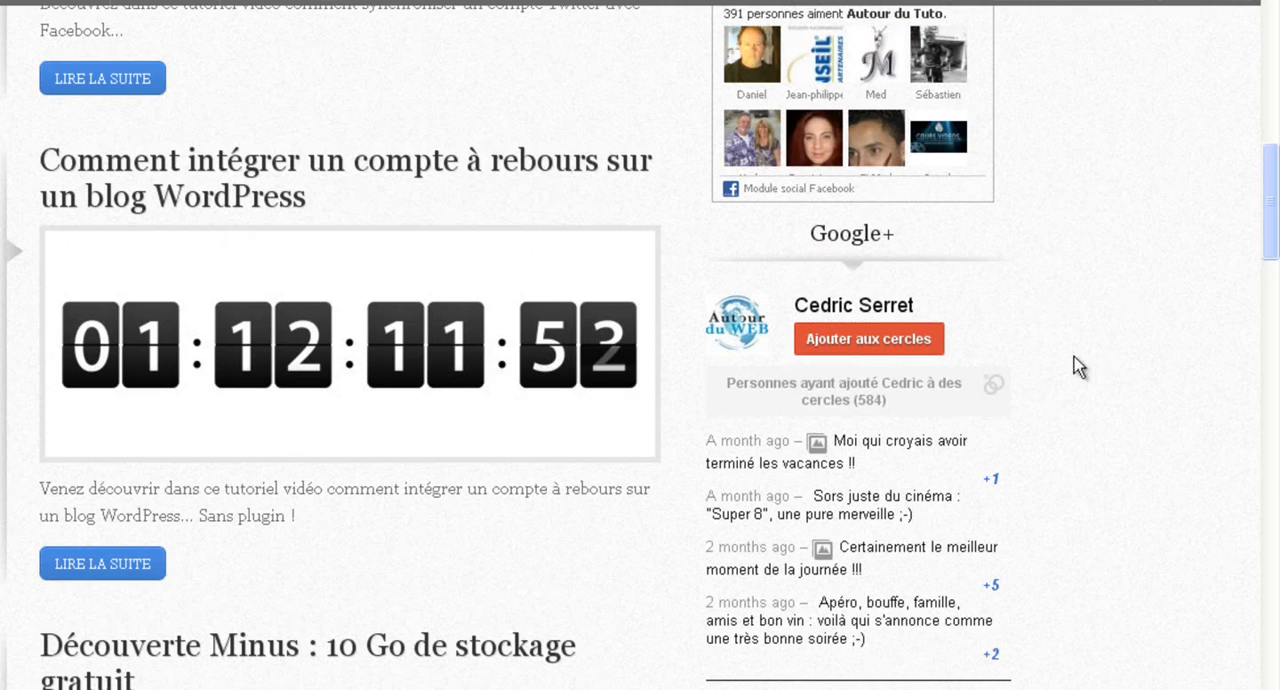
scroll(1205, 517, "up", 3)
scroll(1204, 520, "down", 3)
scroll(1166, 478, "down", 2)
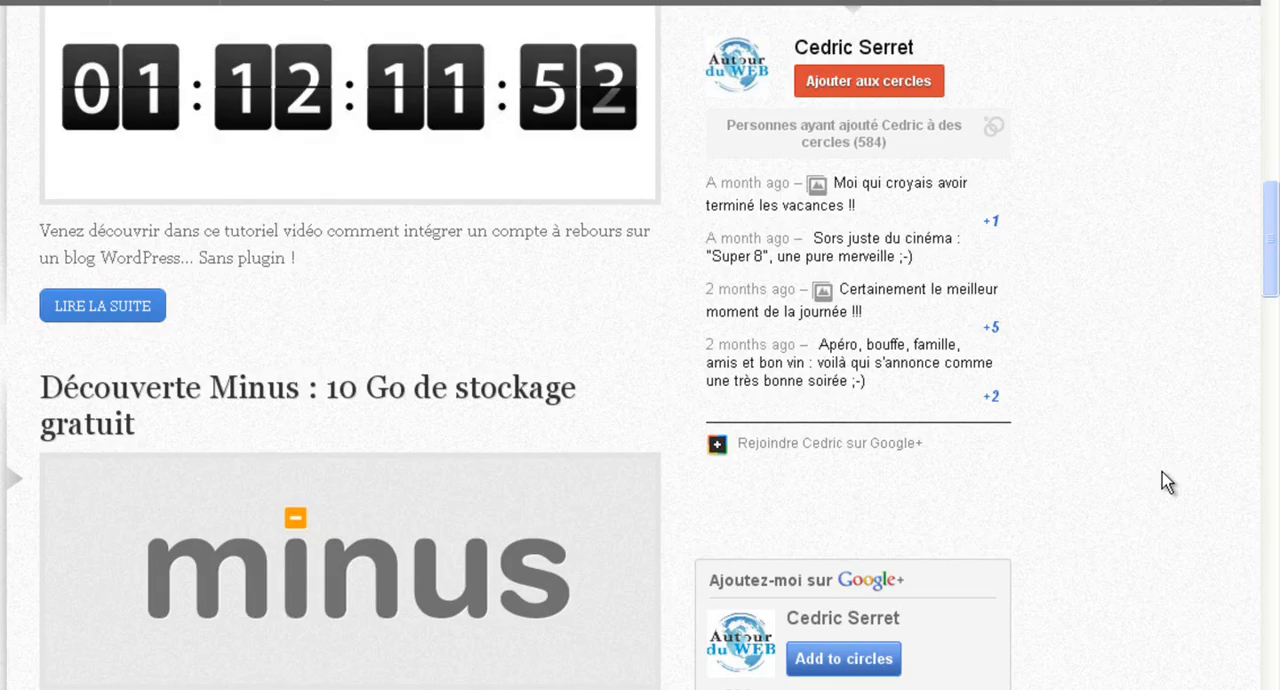
scroll(1162, 474, "down", 9)
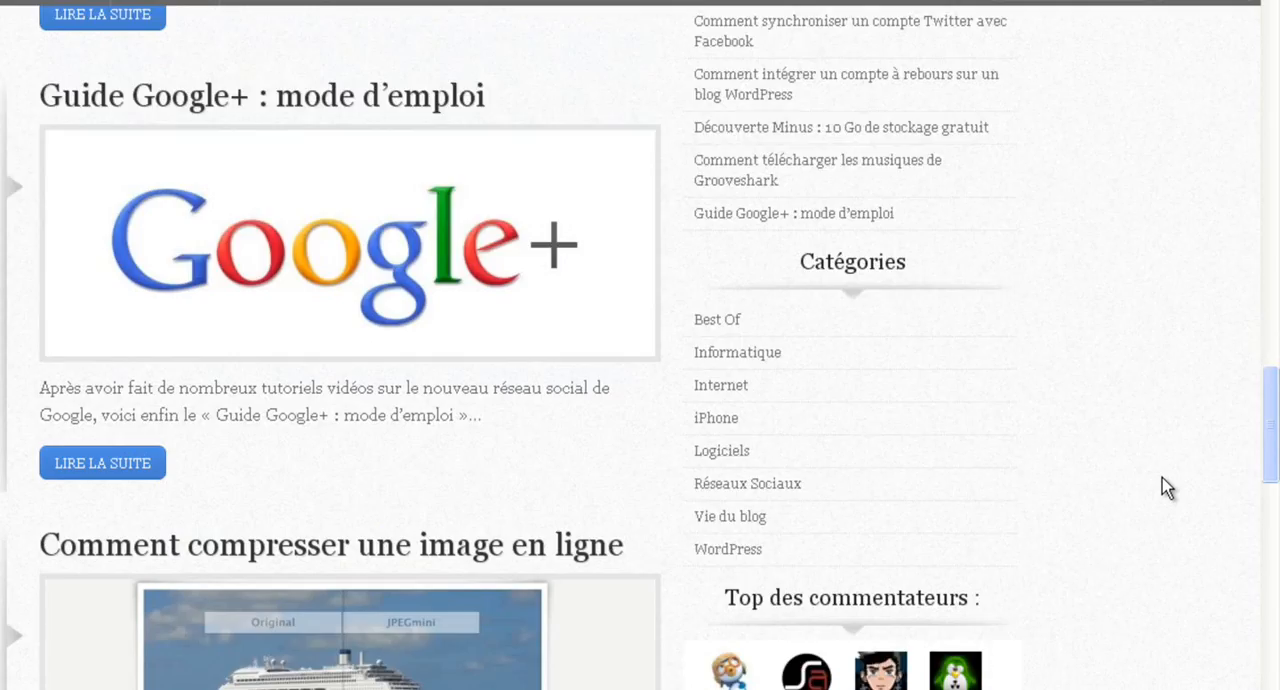
scroll(1167, 487, "down", 10)
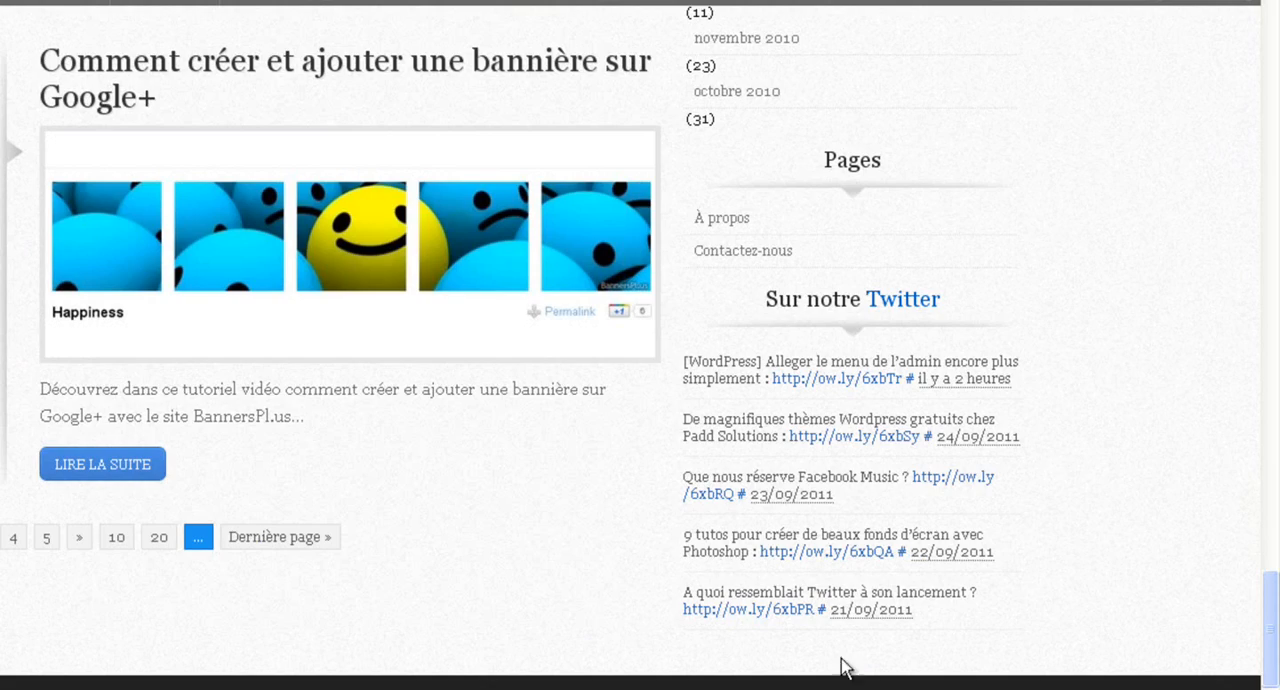
scroll(1120, 429, "up", 10)
scroll(1213, 462, "up", 15)
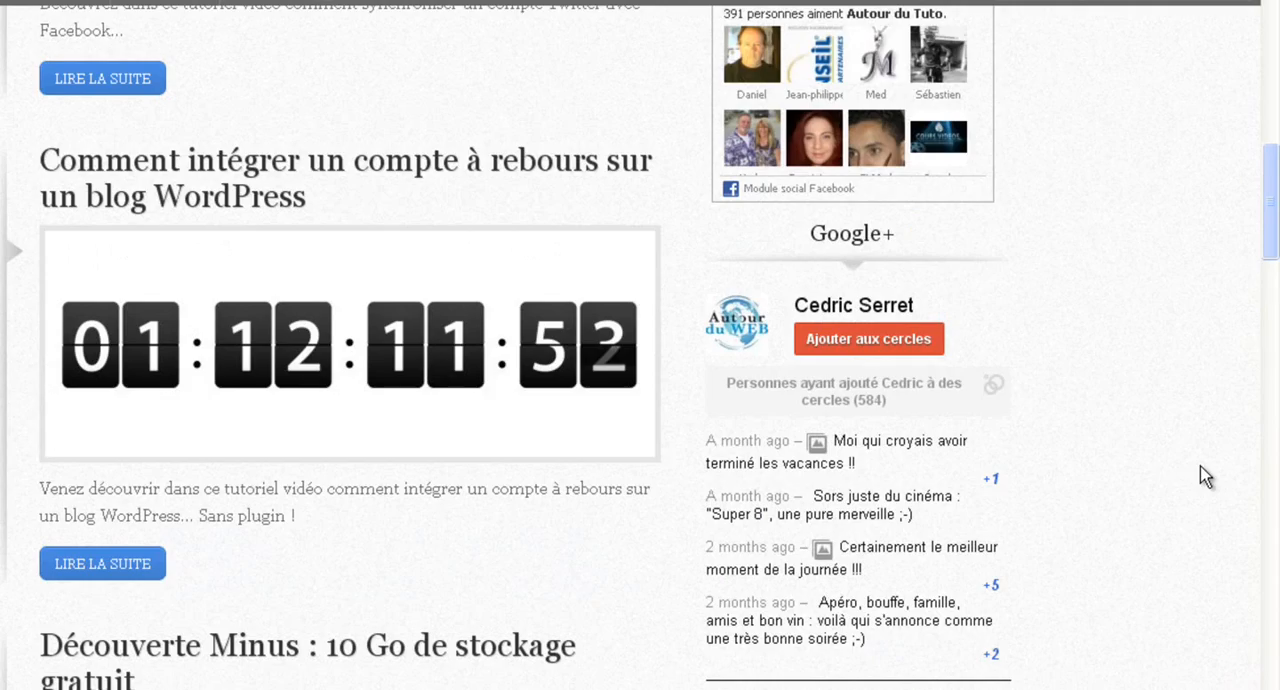